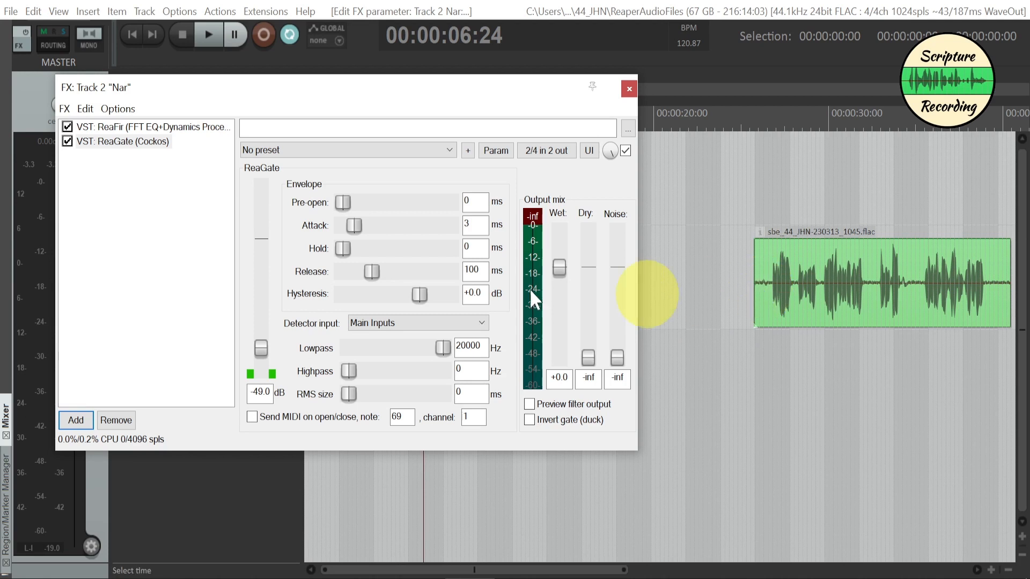
Bypass ReaGate on the Nar track and play a selection of the background noise at the clip's start through ReaFir.
left_click(118, 129)
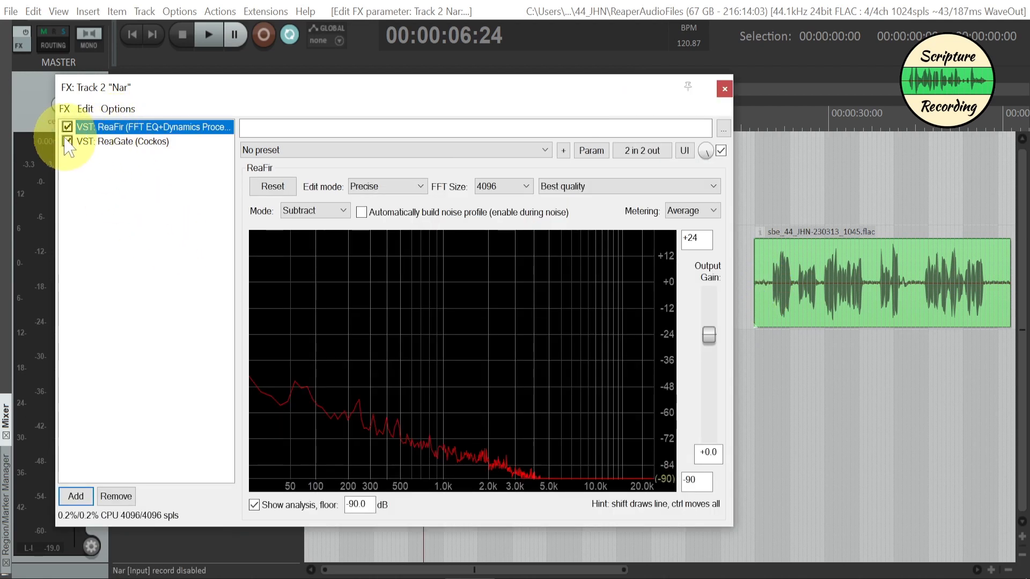
left_click(760, 314)
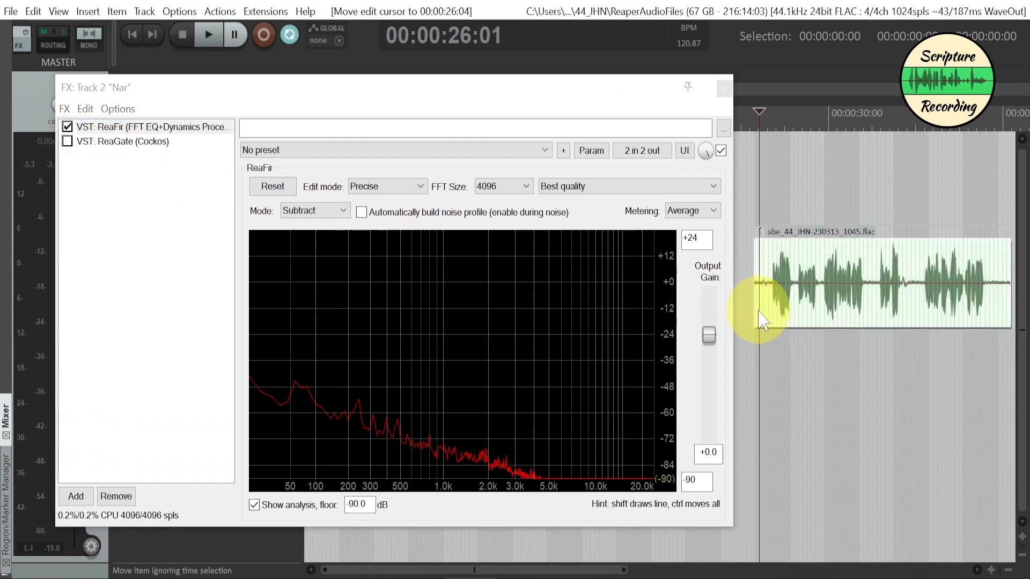
left_click_drag(756, 350, 768, 346)
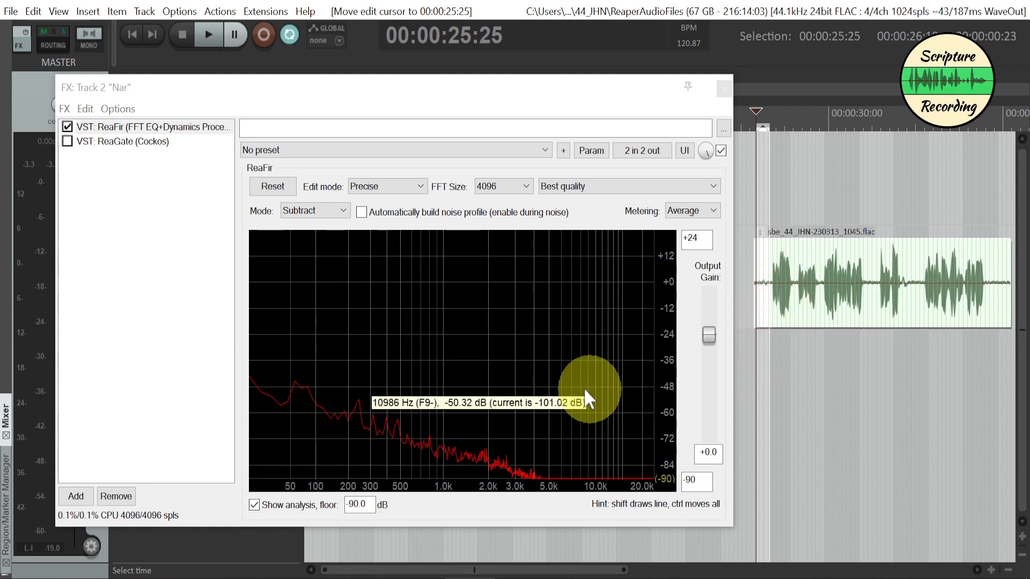
key("space")
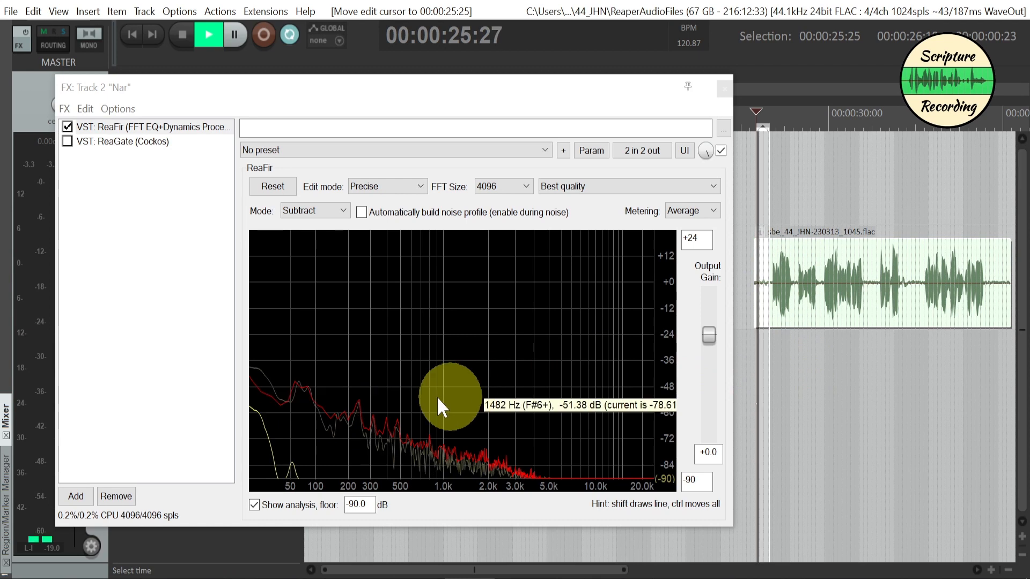
Lower ReaFir's entire noise profile curve slightly and audition the beginning of the clip with the adjusted noise subtraction.
left_click(275, 403)
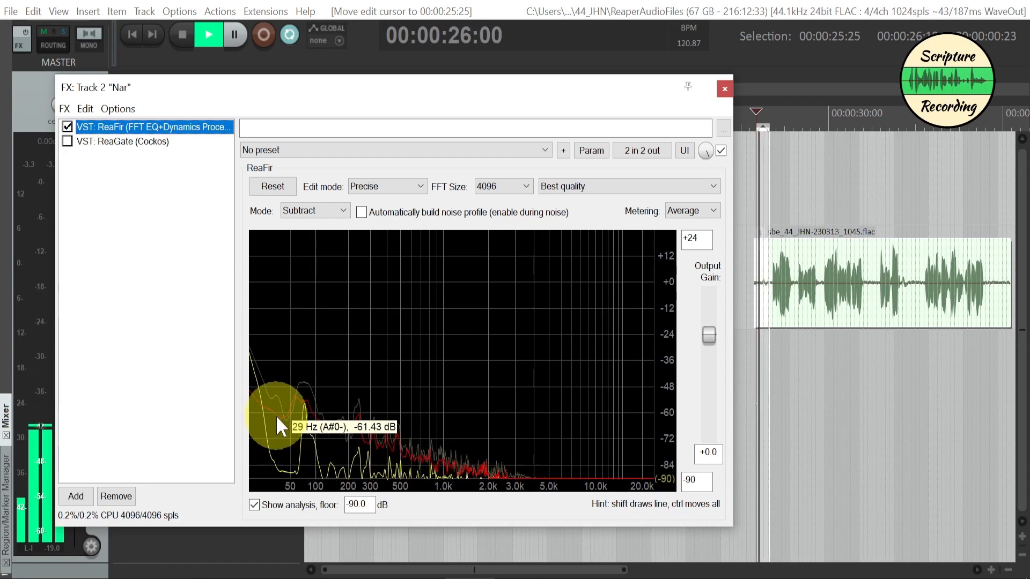
left_click(771, 348)
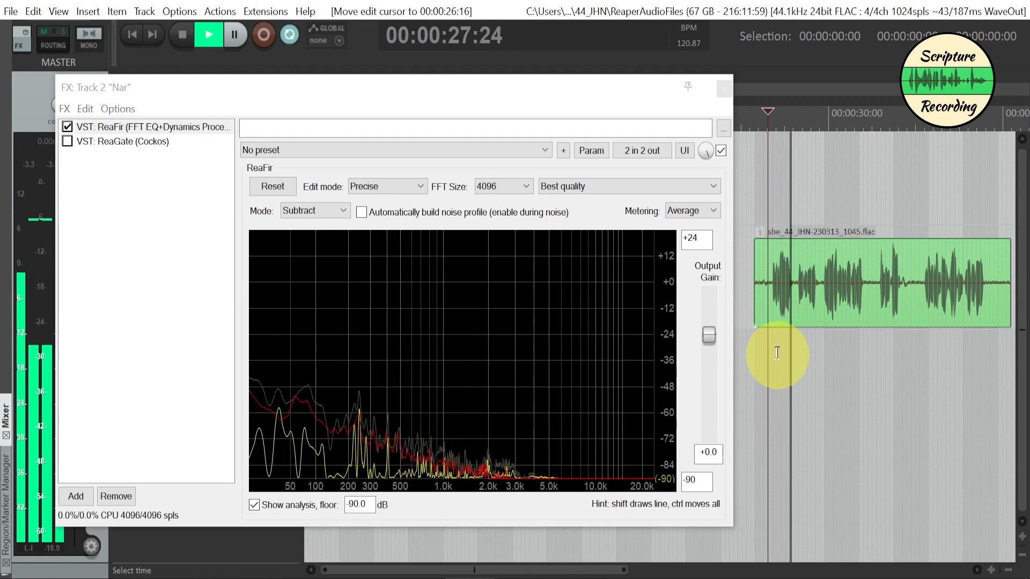
key("space")
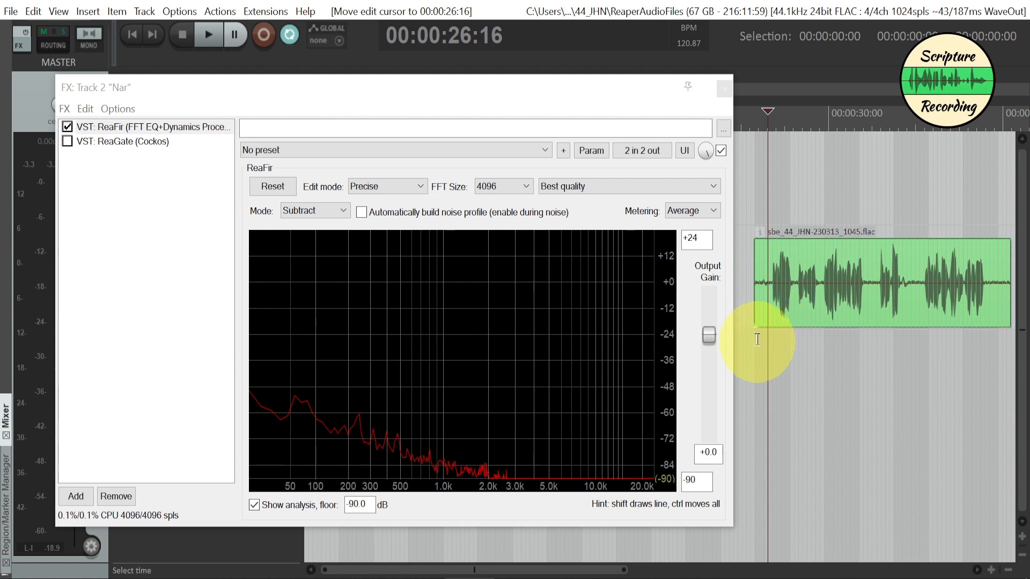
key("space")
key("space")
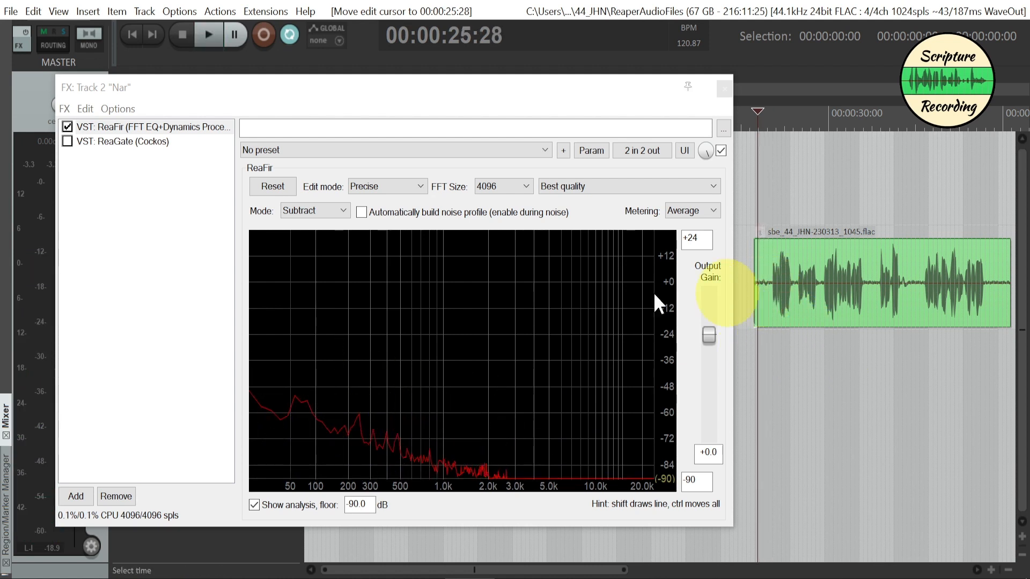
Re-enable ReaGate and set its pre-open, attack and hold to 100 ms and its release to 50 ms.
left_click(68, 142)
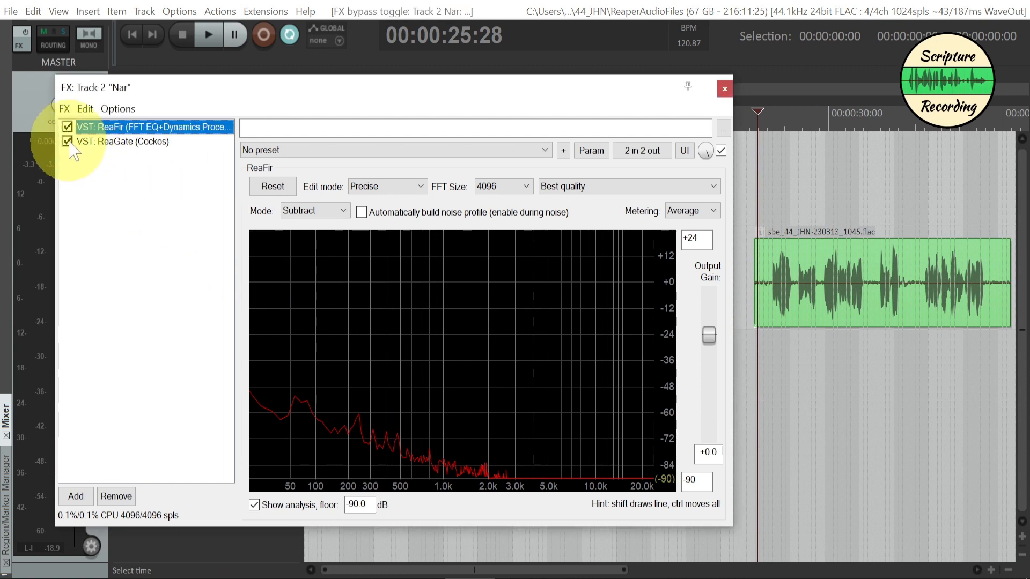
left_click(114, 142)
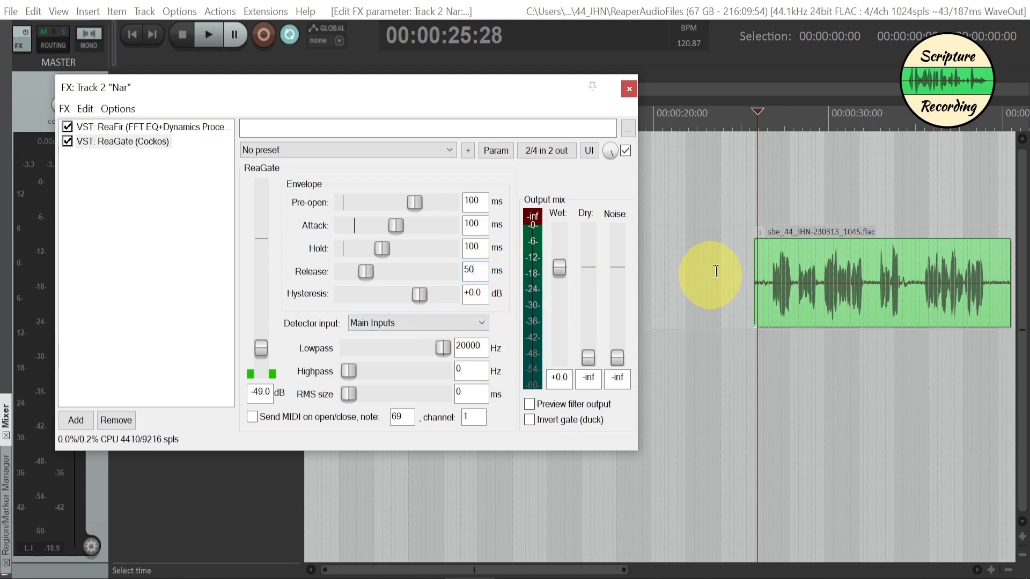
left_click(739, 258)
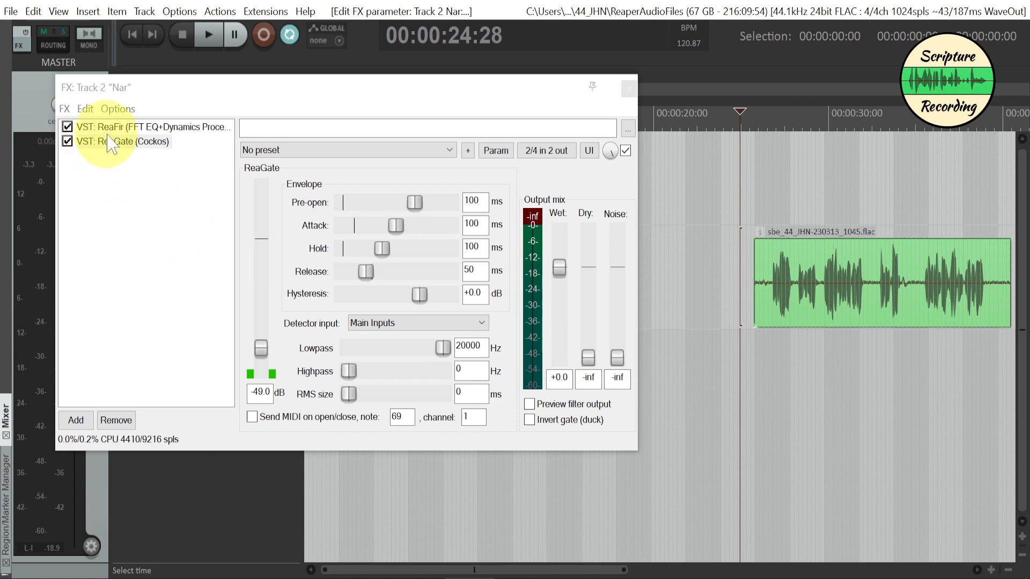
Bypass both ReaFir and ReaGate and play a selection of the unprocessed background noise at the end of the clip.
left_click(67, 128)
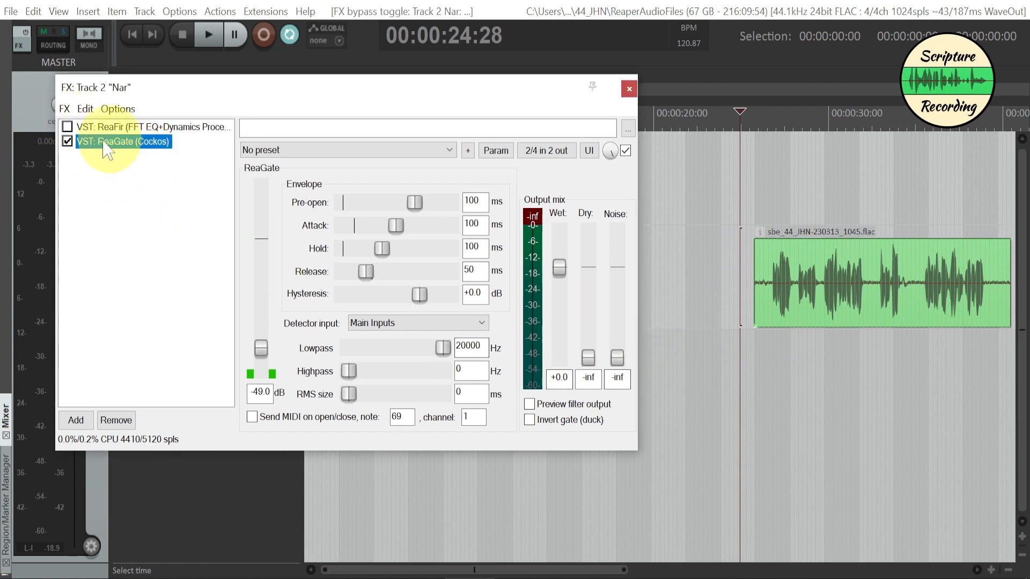
left_click(67, 142)
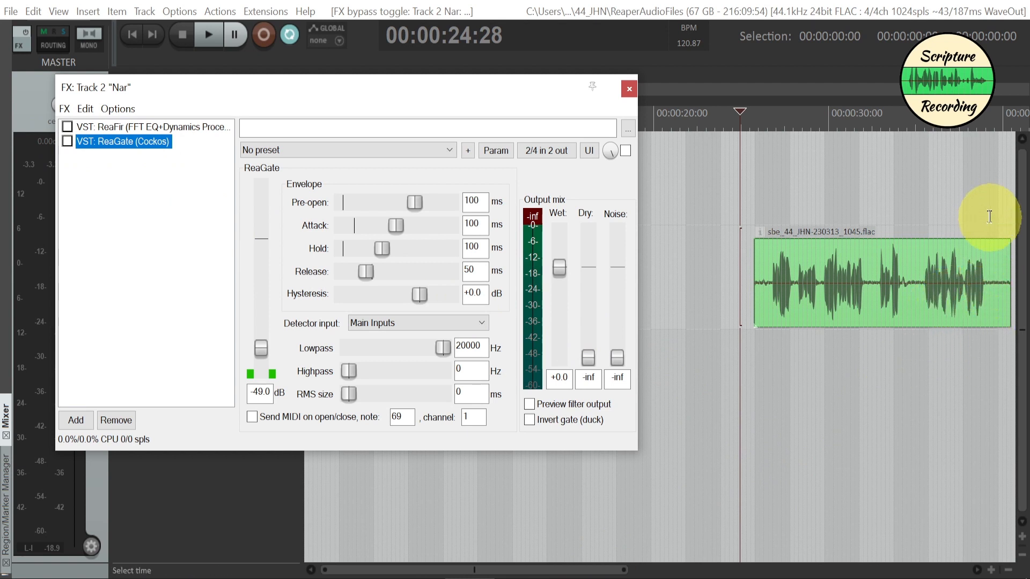
left_click_drag(990, 221, 1003, 232)
key("space")
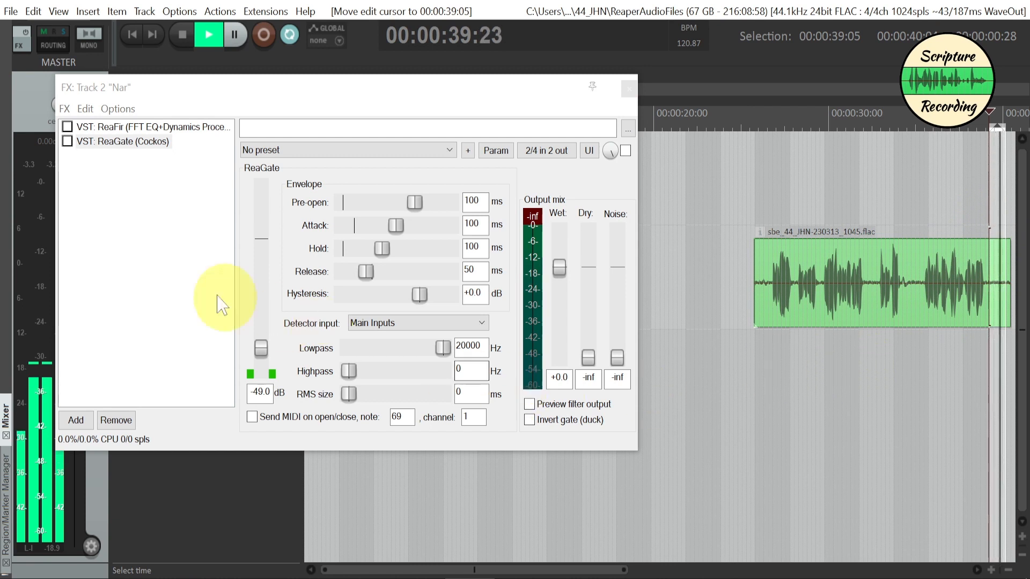
Re-enable ReaGate with its threshold raised to -23.9 dB and audition the clip from its start.
left_click(67, 141)
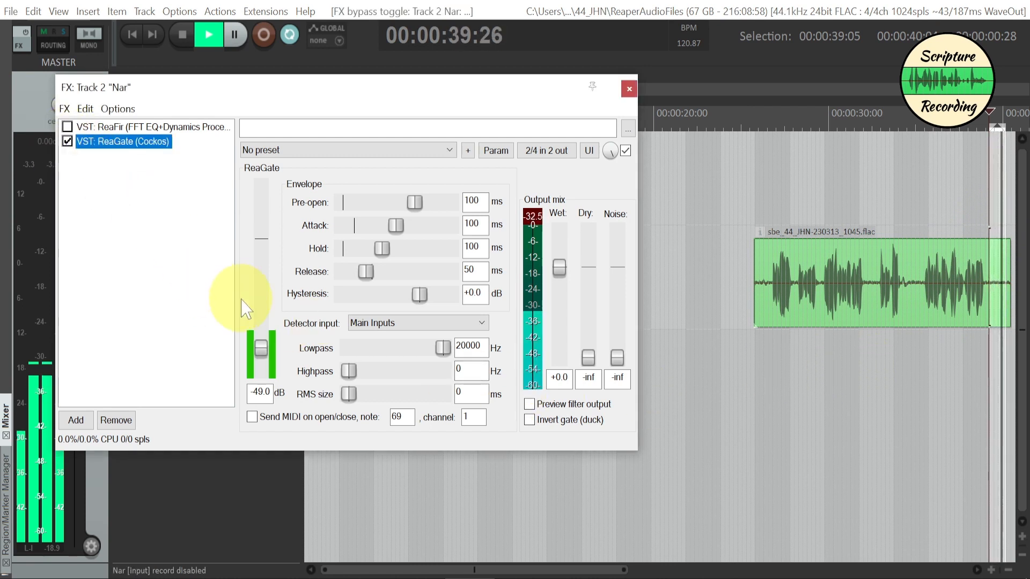
left_click_drag(264, 353, 262, 319)
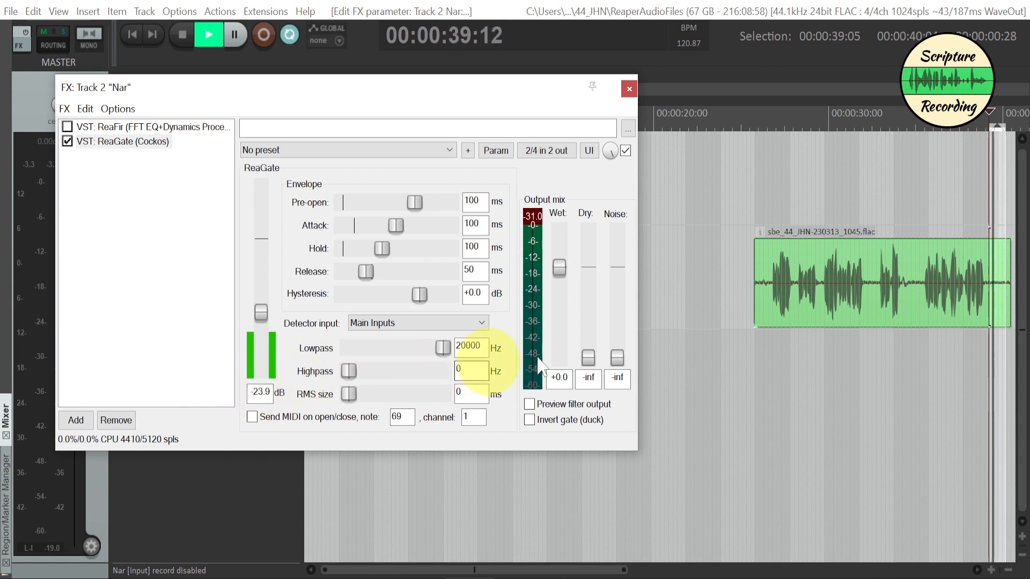
key("space")
left_click(756, 356)
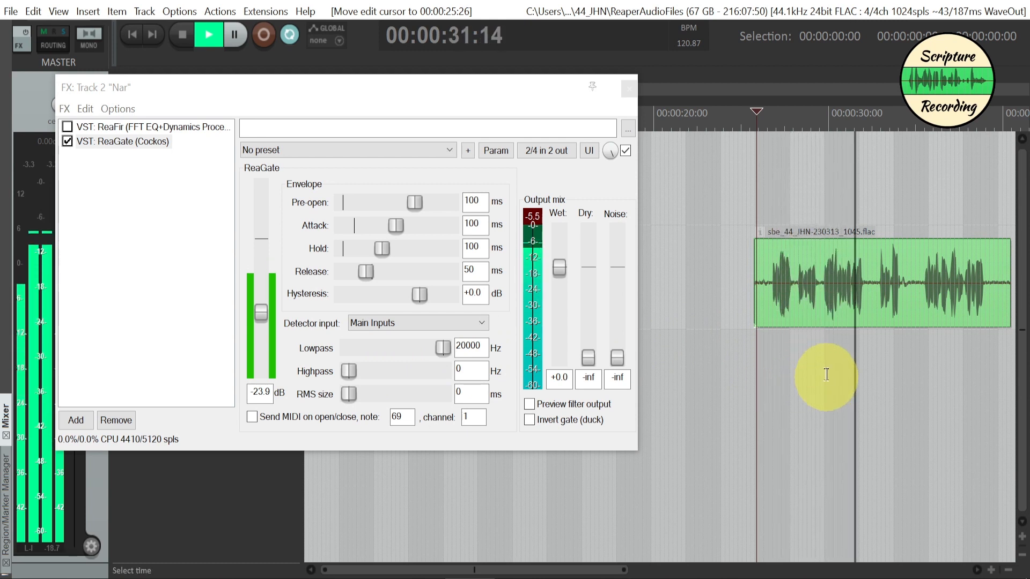
key("space")
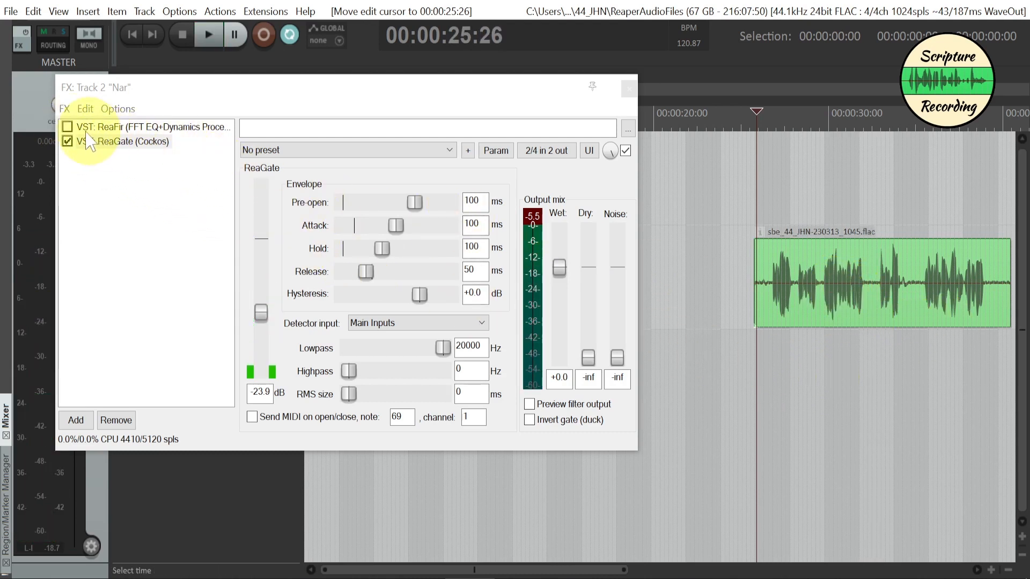
Re-enable ReaFir and audition the clip from just before its start with both effects active.
left_click(67, 126)
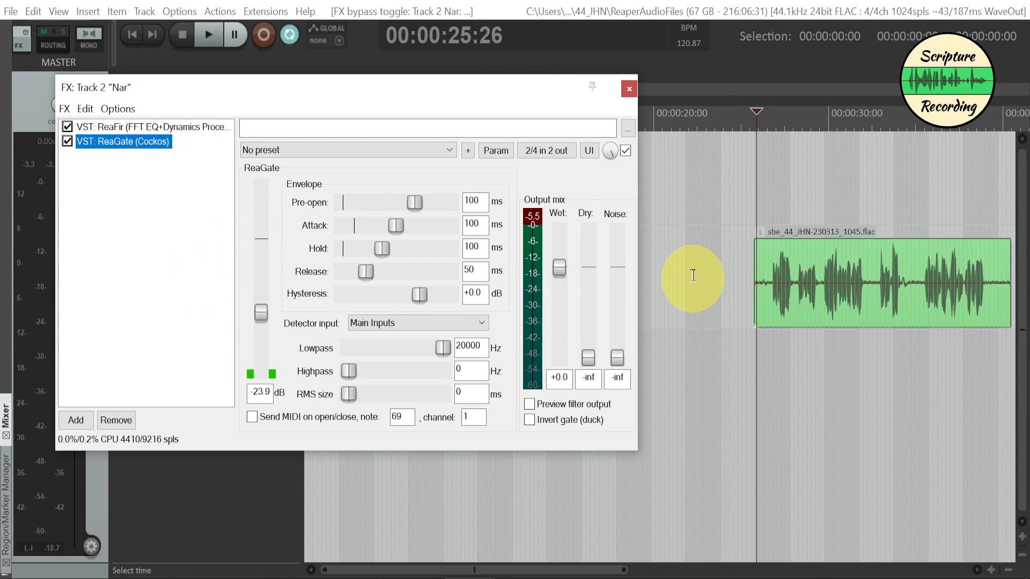
left_click(746, 314)
key("space")
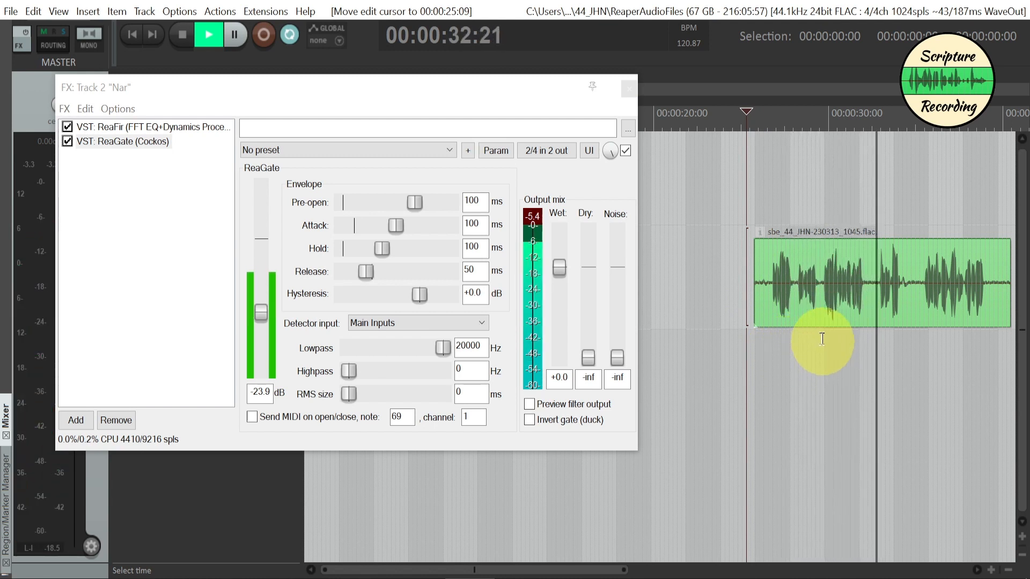
key("space")
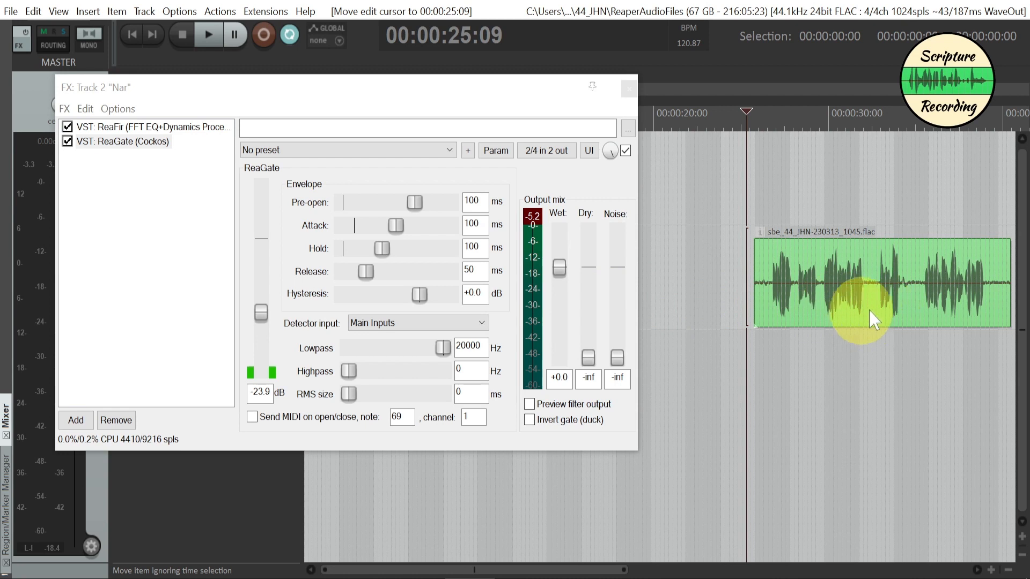
Compare the clip's sound by playing it with both effects bypassed and re-enabling ReaFir and ReaGate one after the other during playback.
left_click(68, 142)
left_click(68, 129)
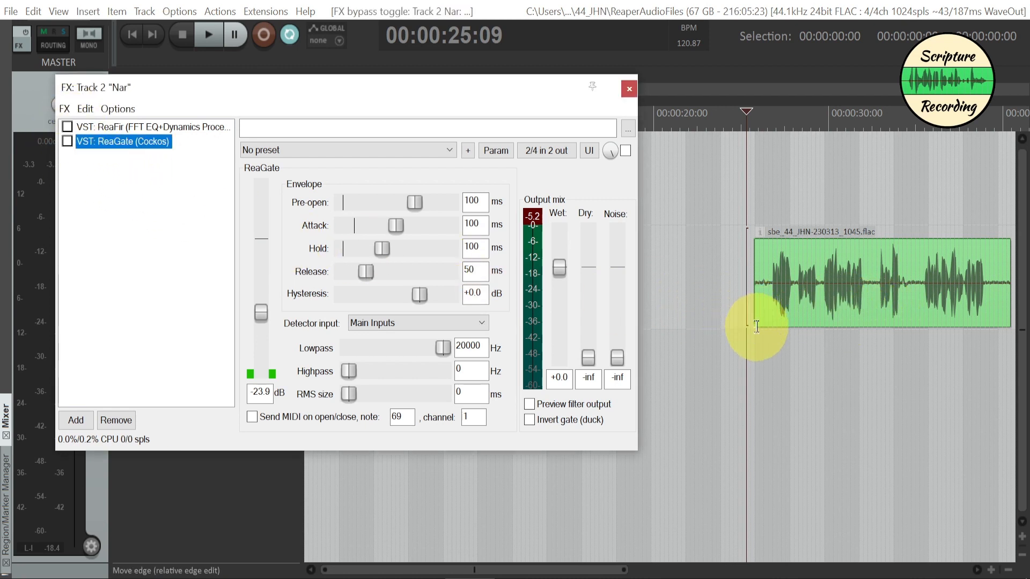
left_click(756, 343)
key("space")
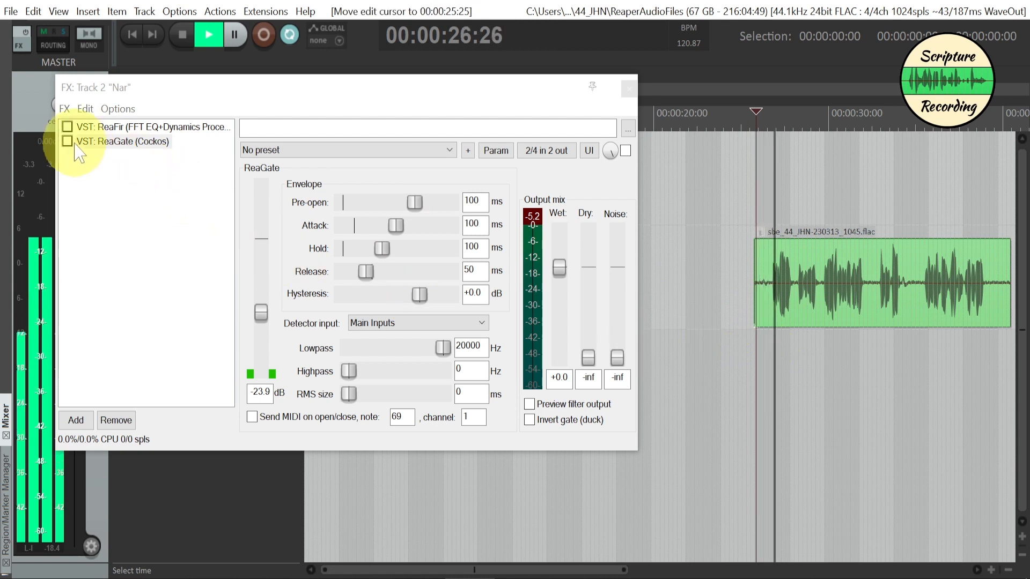
left_click(67, 127)
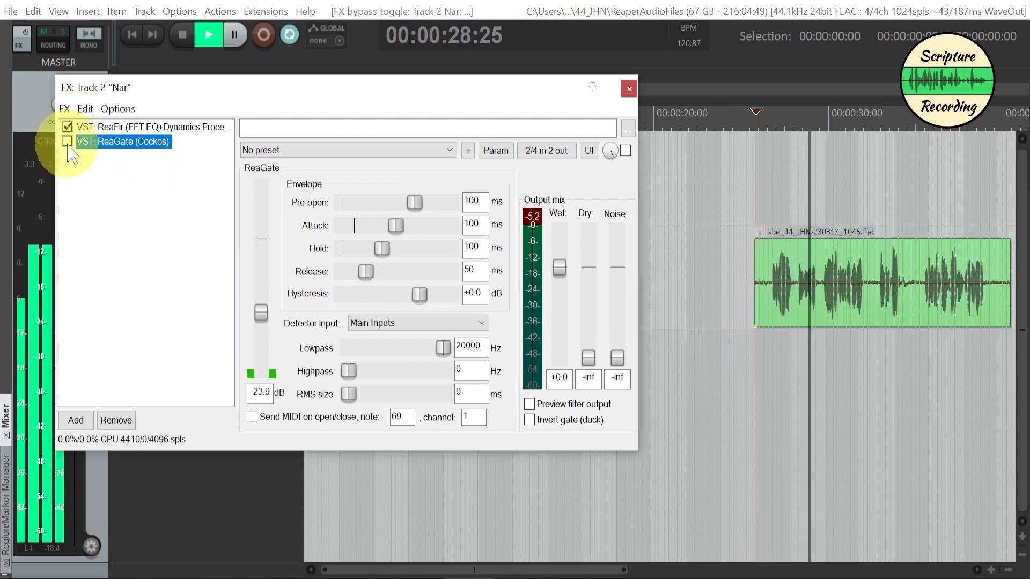
left_click(68, 142)
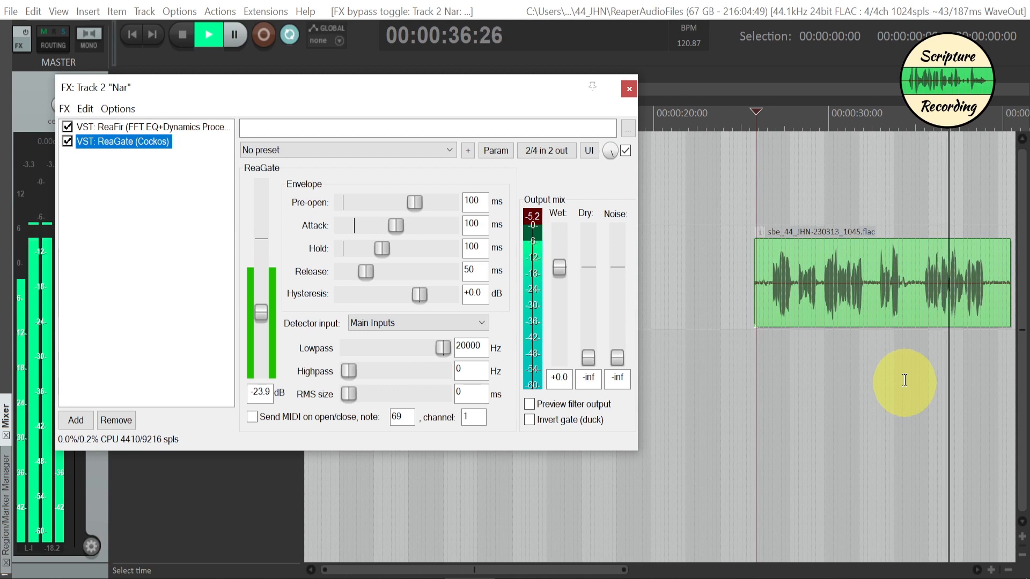
key("space")
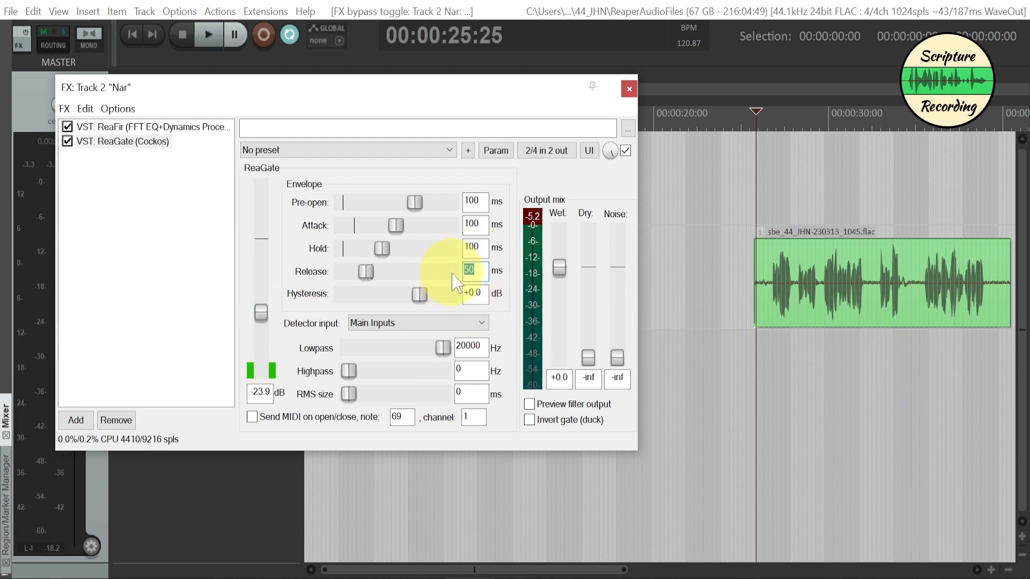
Try a ReaGate release of 0 ms and audition the second half of the clip.
left_click(728, 291)
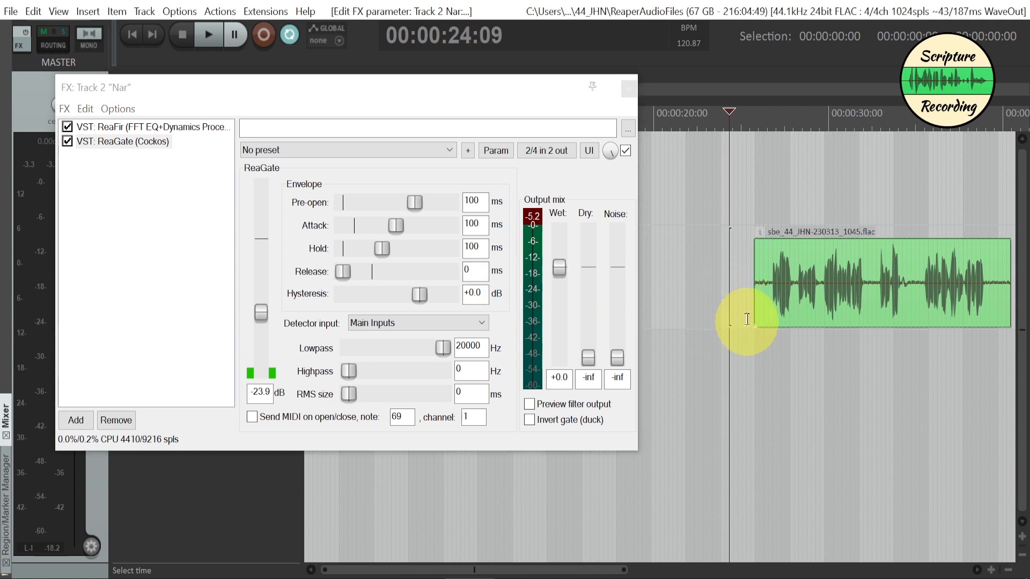
key("space")
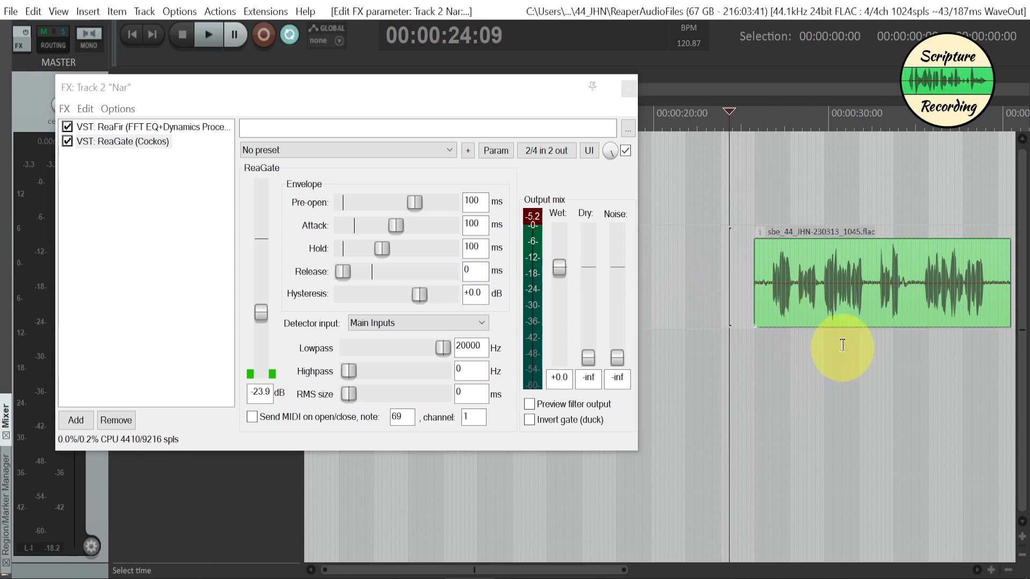
left_click(869, 351)
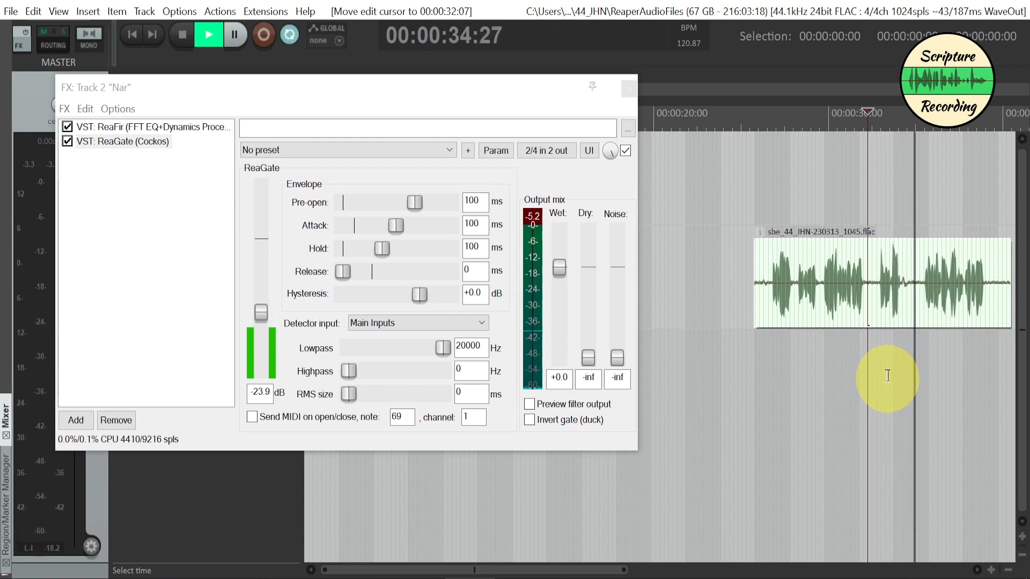
key("space")
Set ReaGate's release to 20 ms and audition the second half of the clip.
double_click(472, 270)
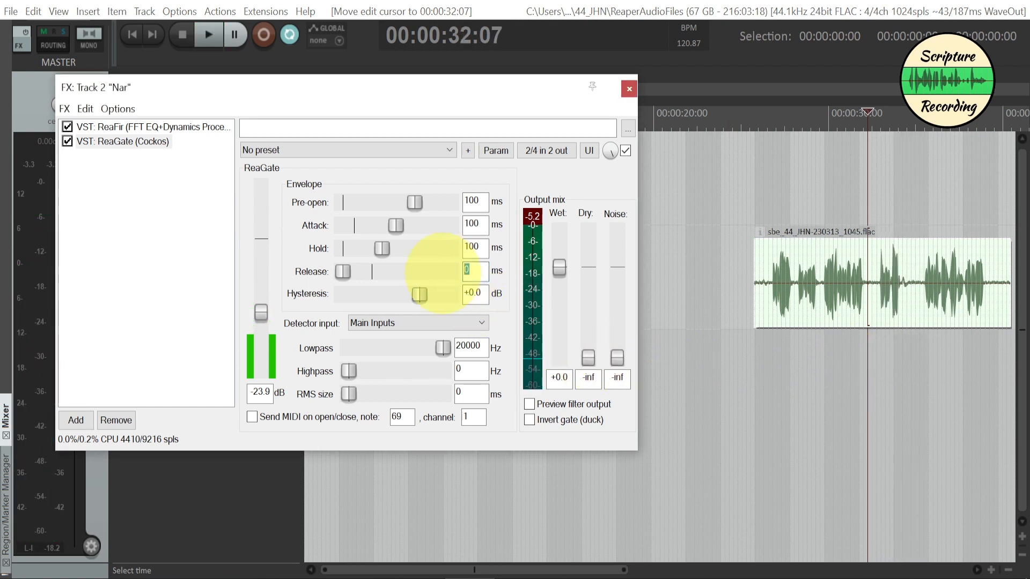
type("20")
key("Return")
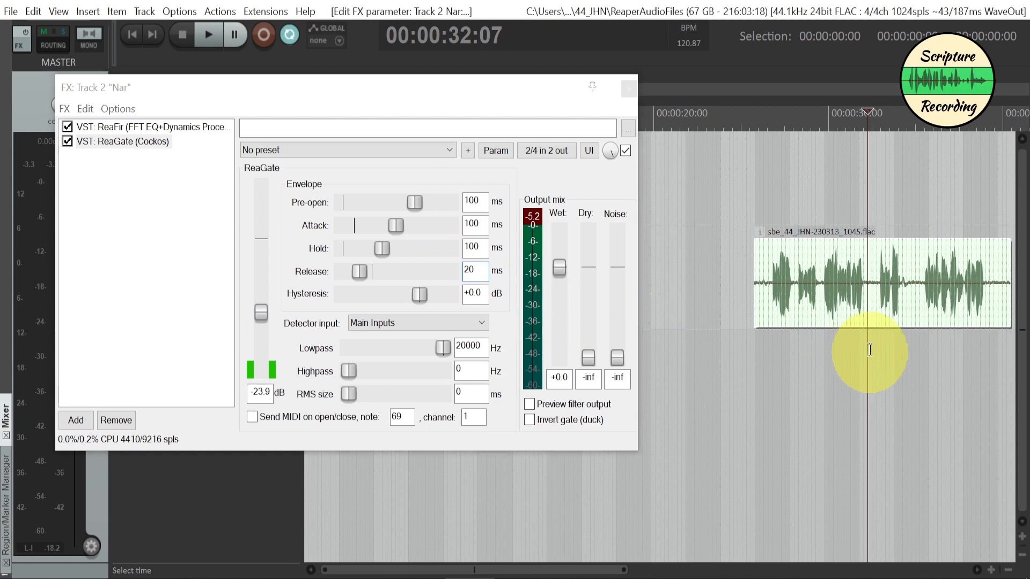
left_click(877, 360)
key("space")
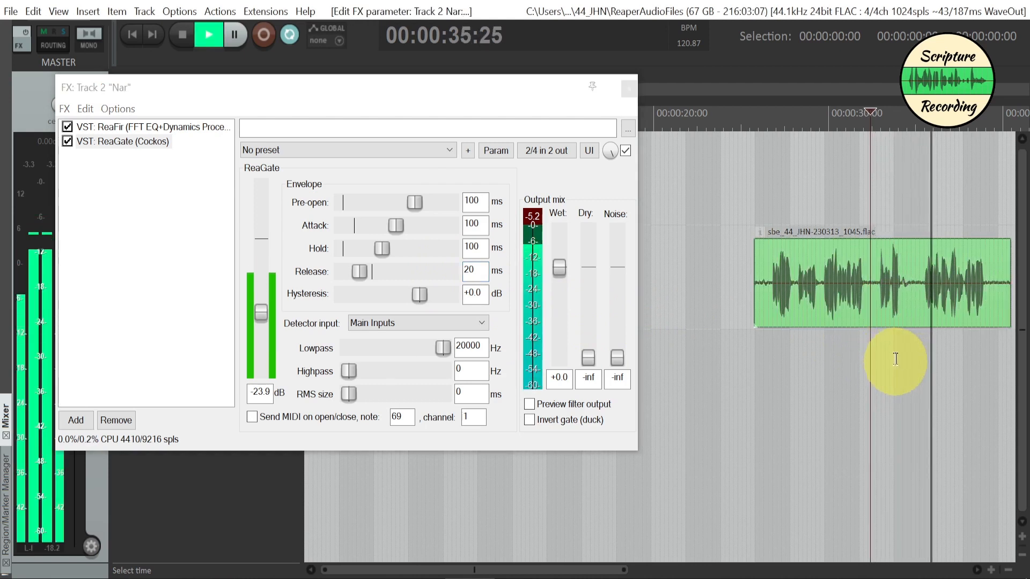
key("space")
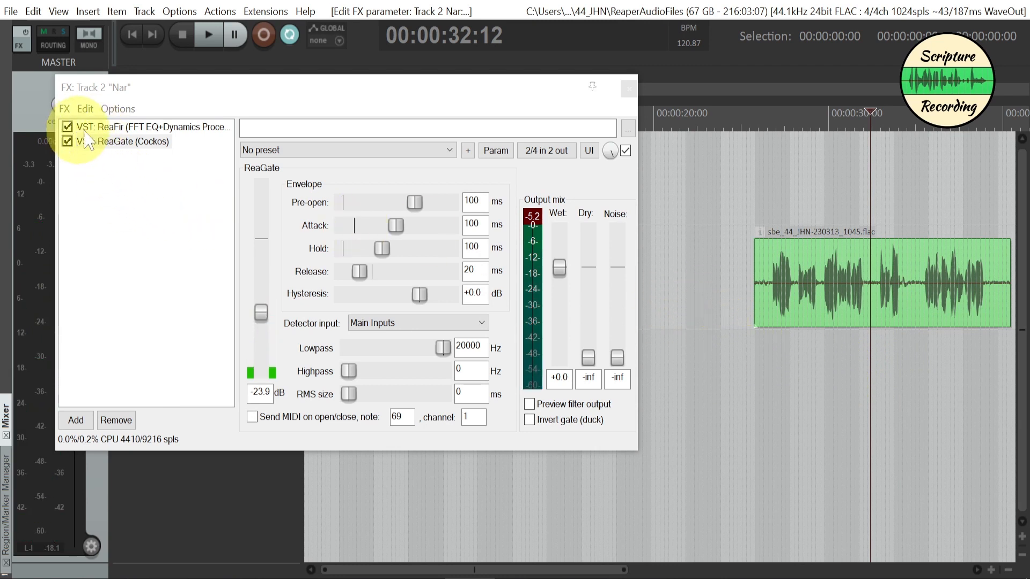
Review the noise profile in ReaFir and return to the ReaGate settings.
left_click(106, 128)
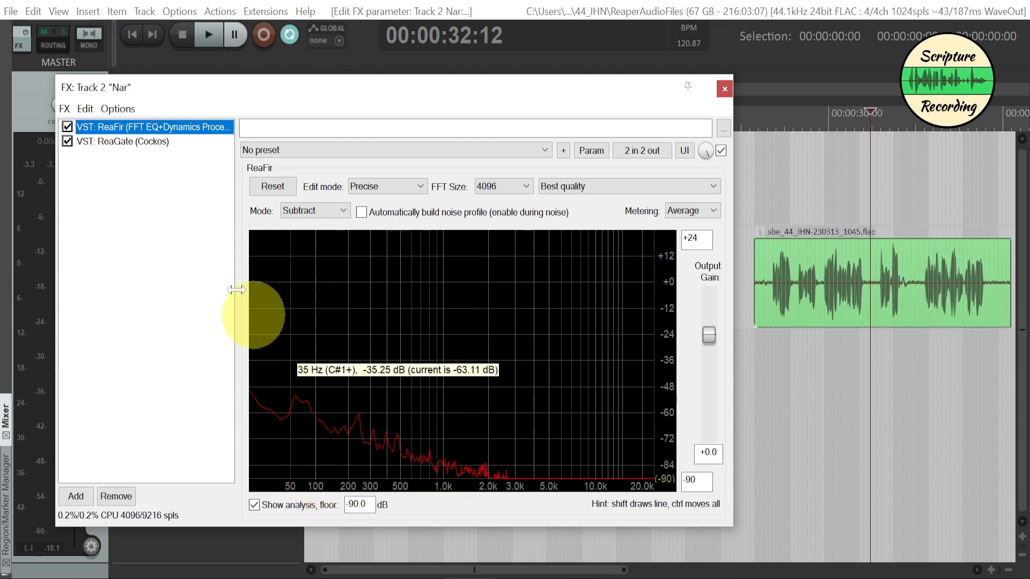
left_click(119, 142)
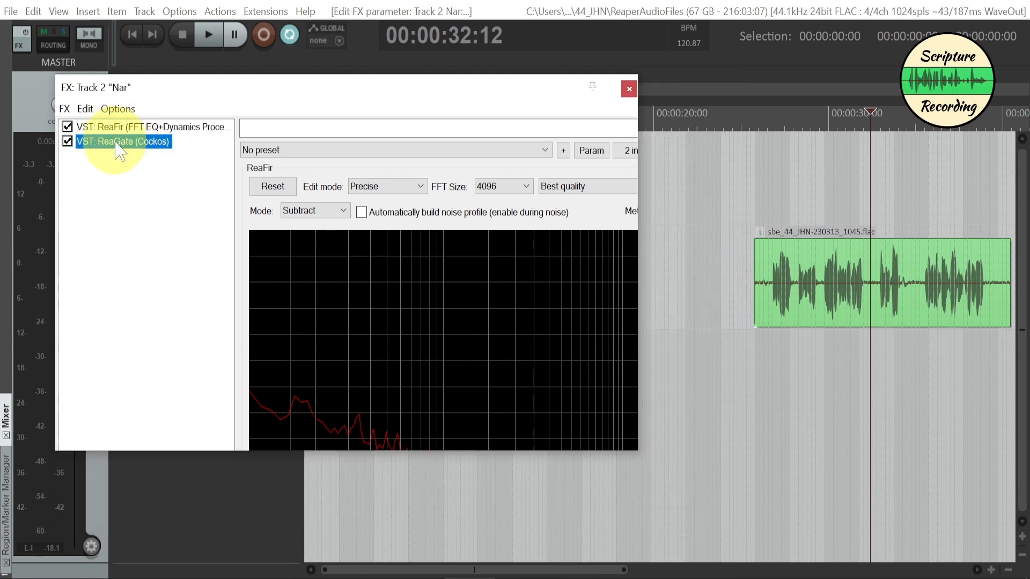
Lower ReaGate's threshold to -inf and audition the sbe_44_JHN-230313_1223-01.flac clip from just before its start.
left_click(766, 374)
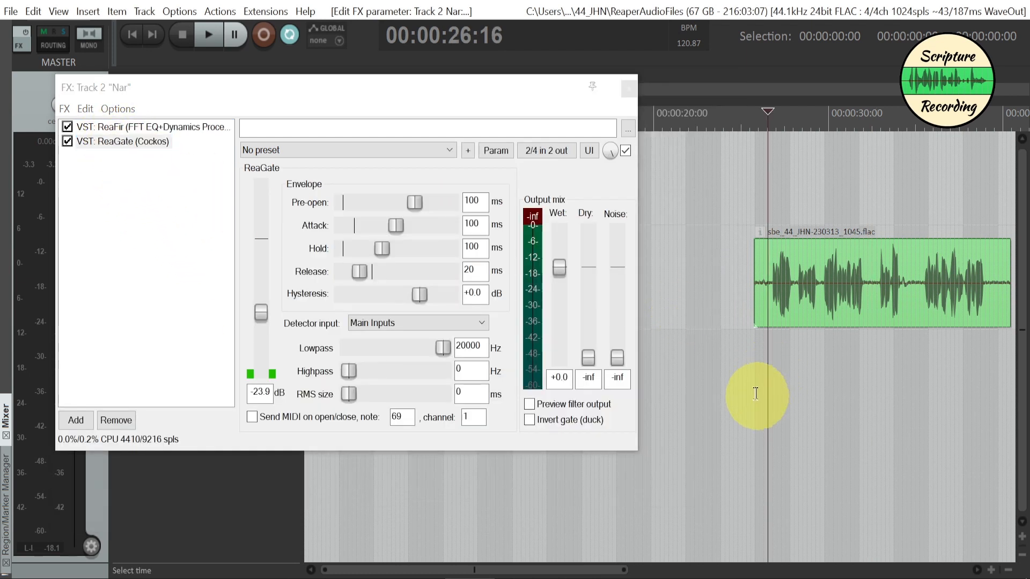
scroll(752, 395, "right", 10)
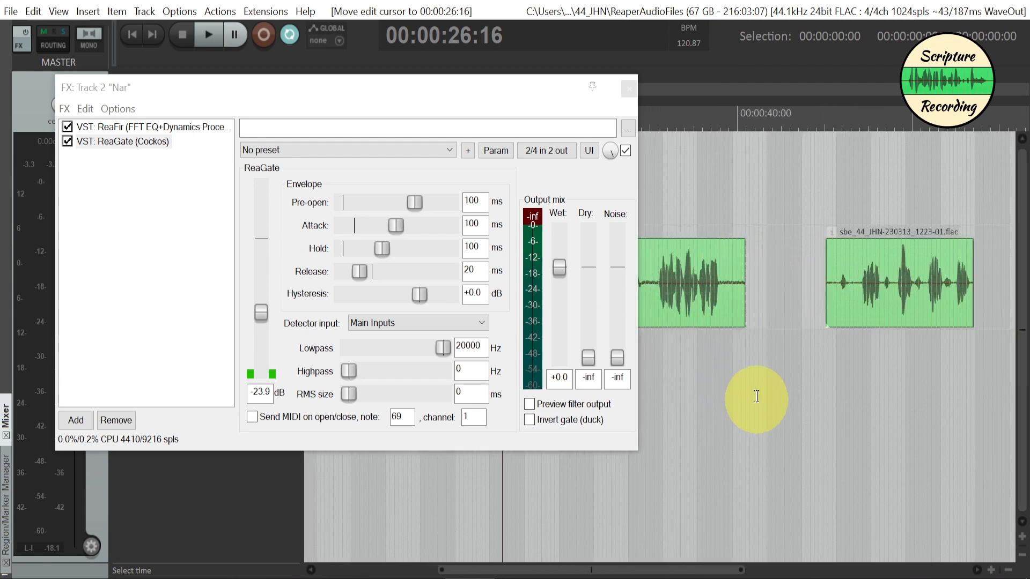
scroll(757, 398, "left", 3)
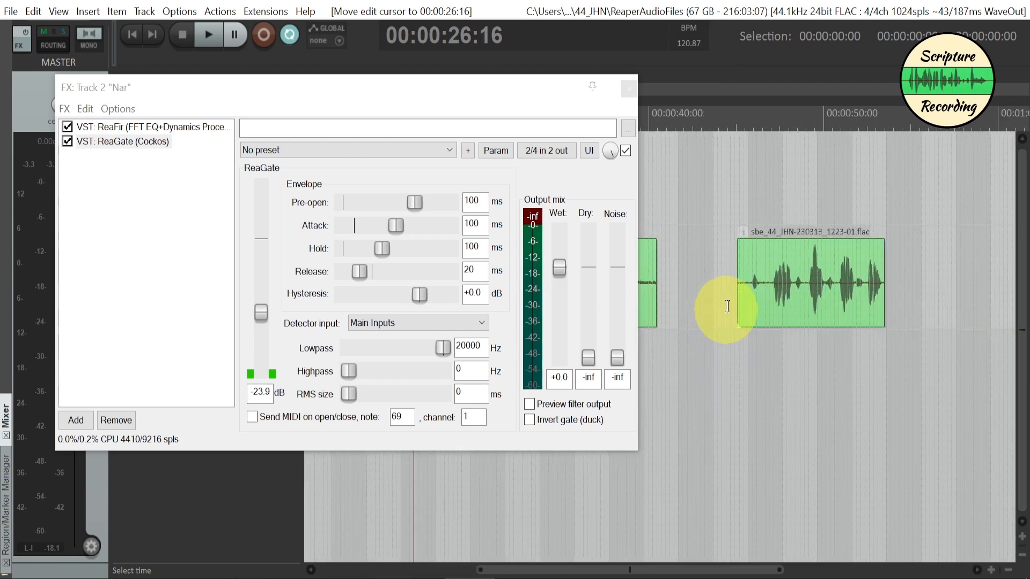
left_click(67, 141)
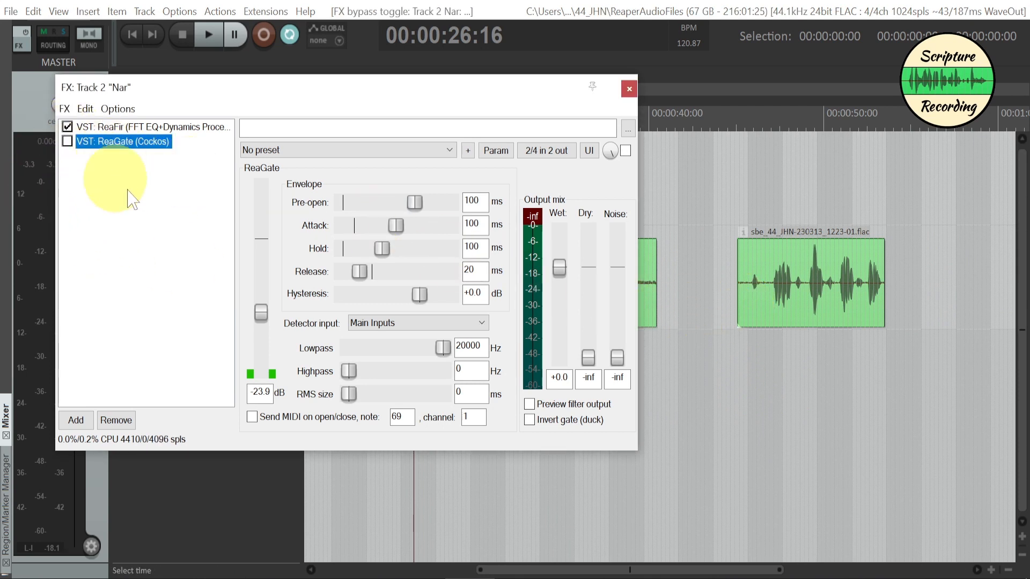
left_click(67, 141)
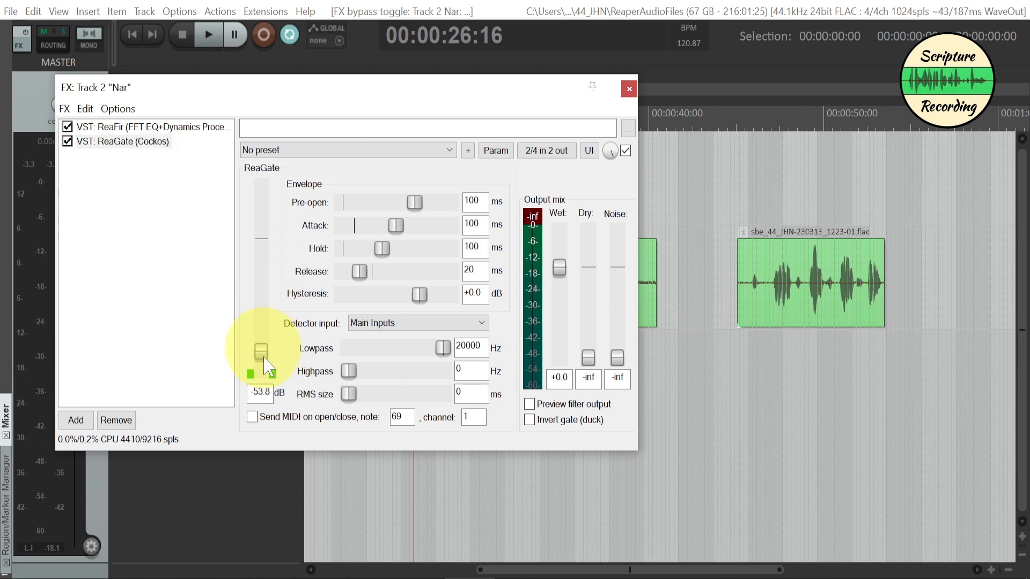
left_click(734, 318)
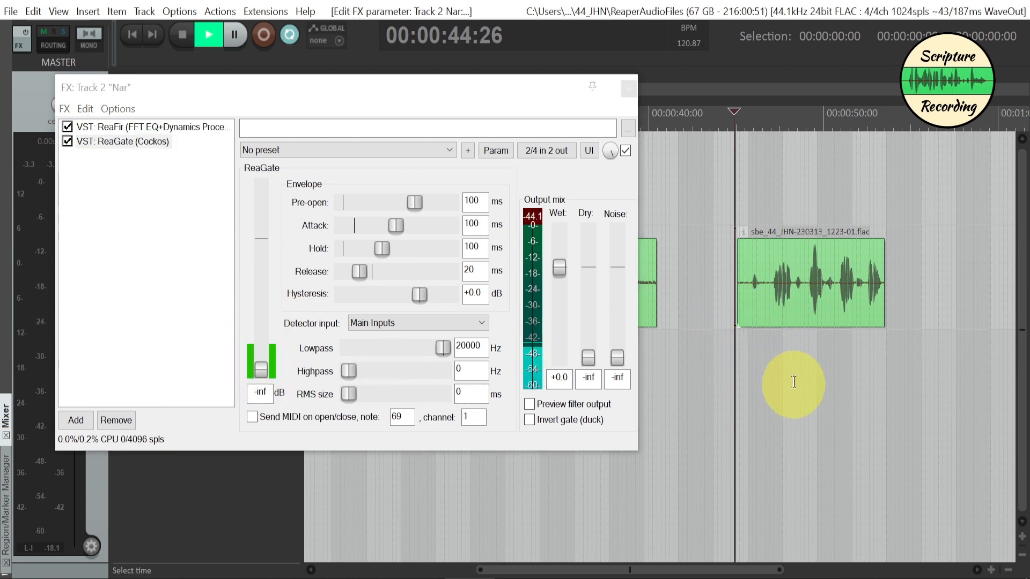
key("space")
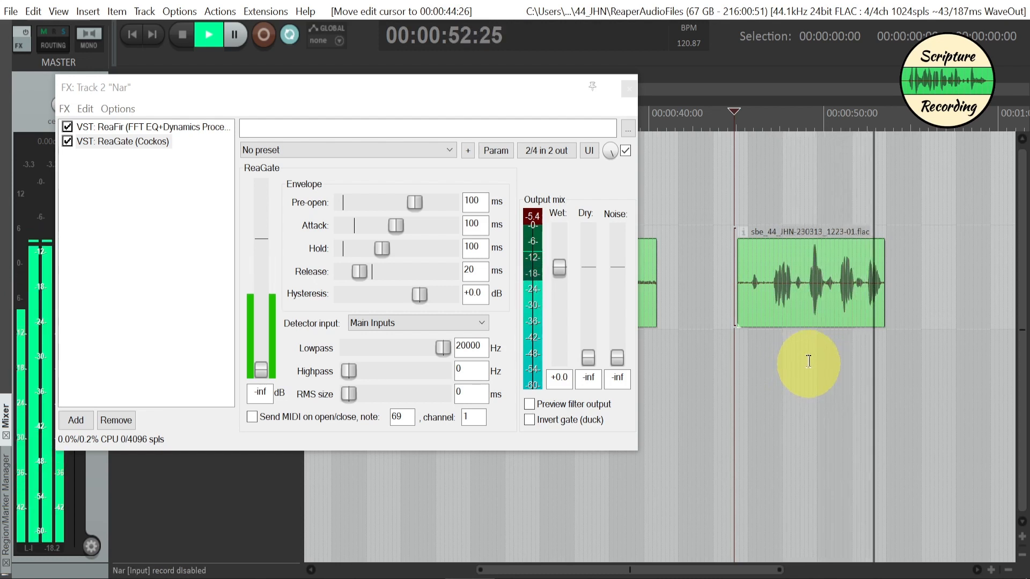
key("space")
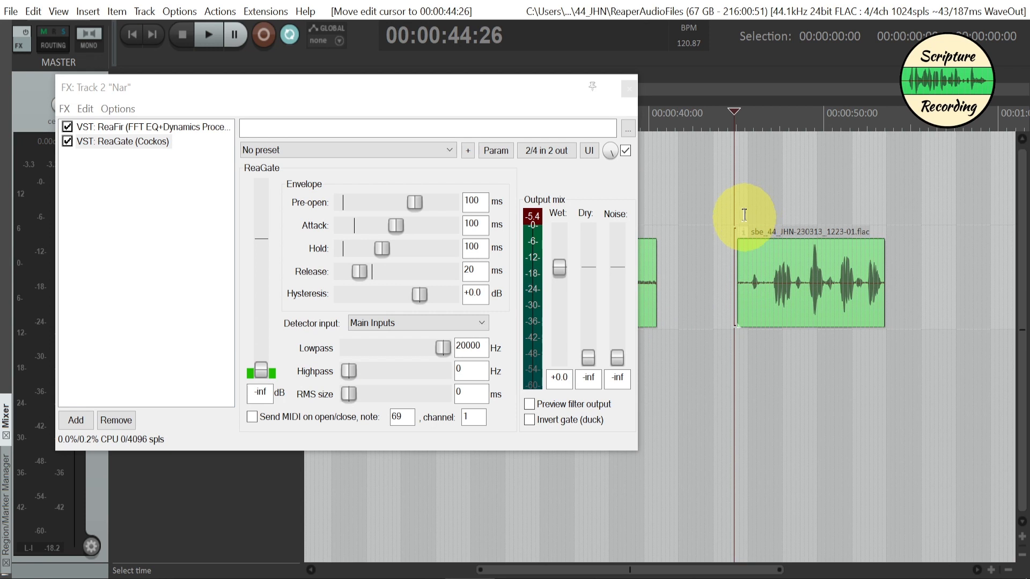
Select about one second around the first quiet sound in the clip and raise ReaGate's threshold to -16.6 dB during playback.
left_click_drag(744, 214, 764, 219)
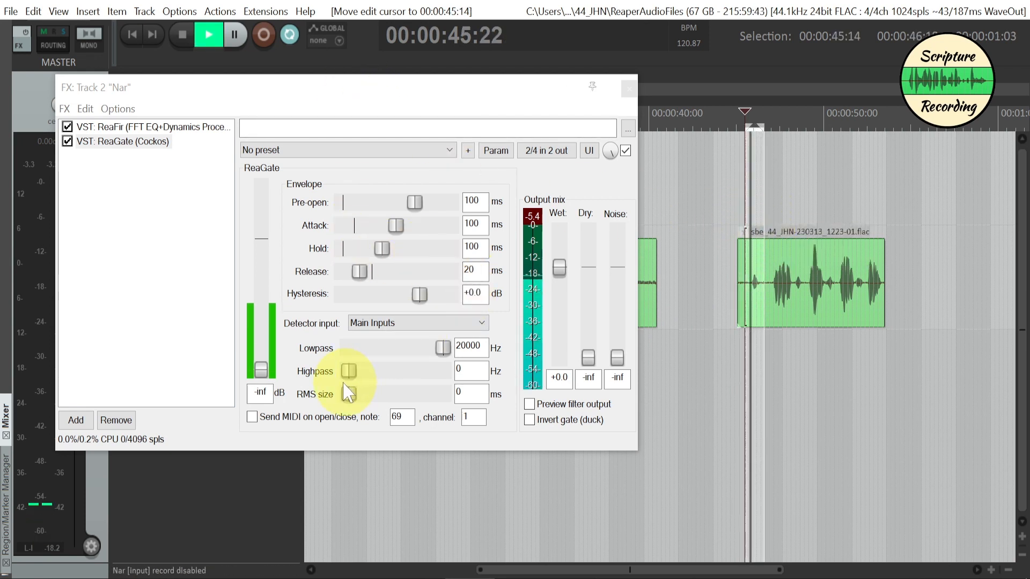
left_click_drag(261, 371, 264, 294)
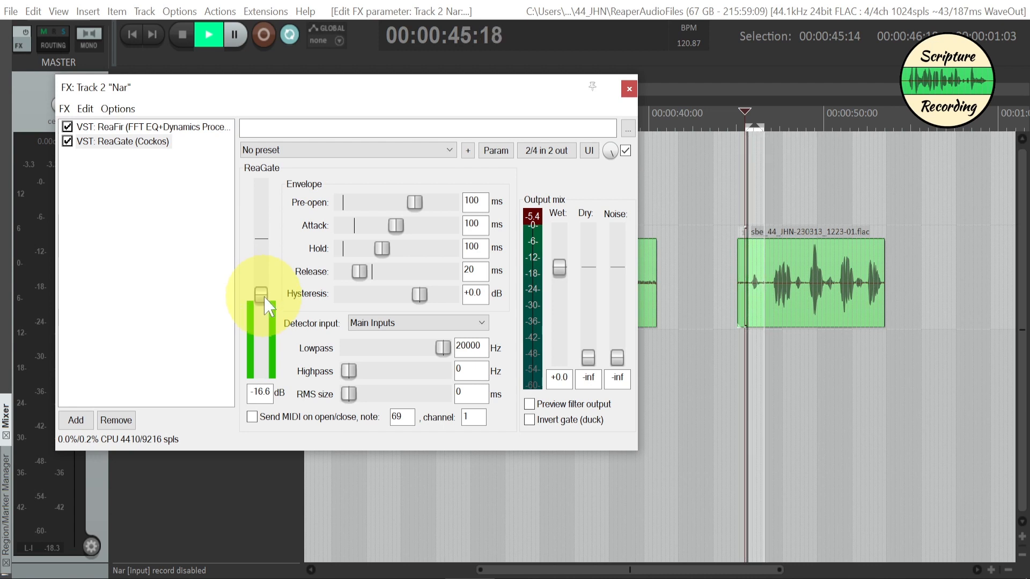
key("space")
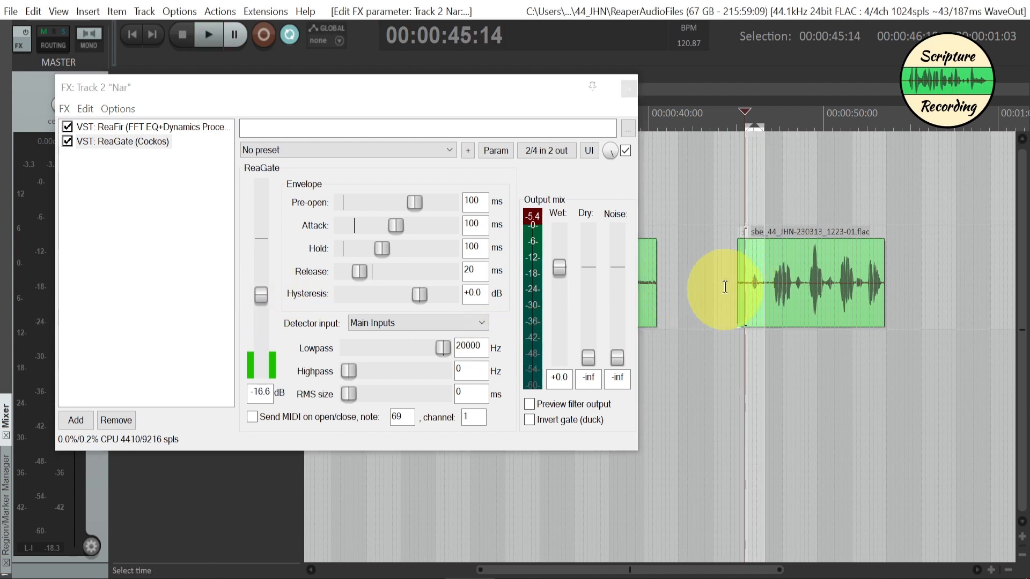
Clear the time selection and audition the whole clip twice from just before its start with the raised gate threshold.
left_click(724, 286)
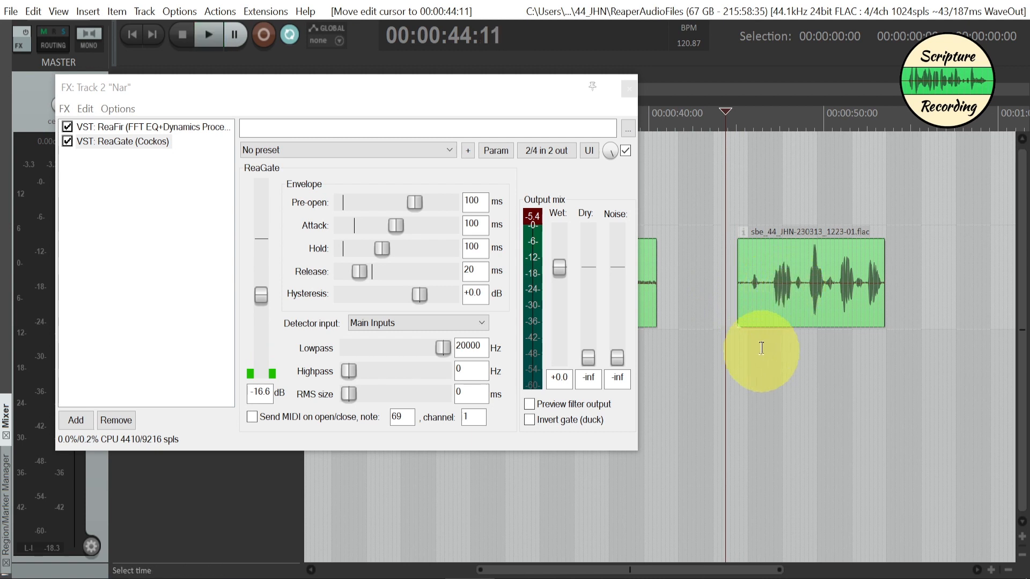
left_click(733, 360)
key("space")
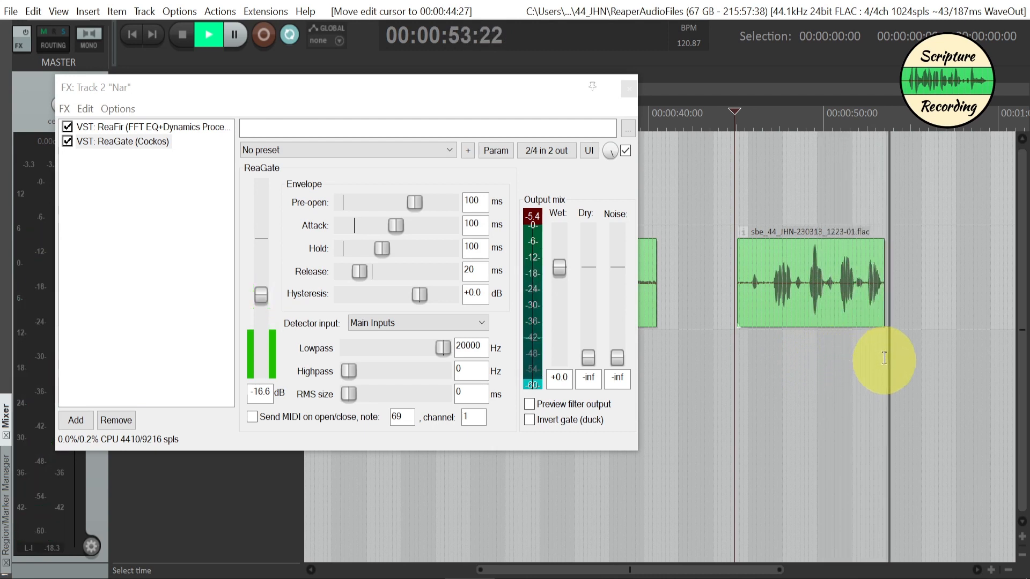
key("space")
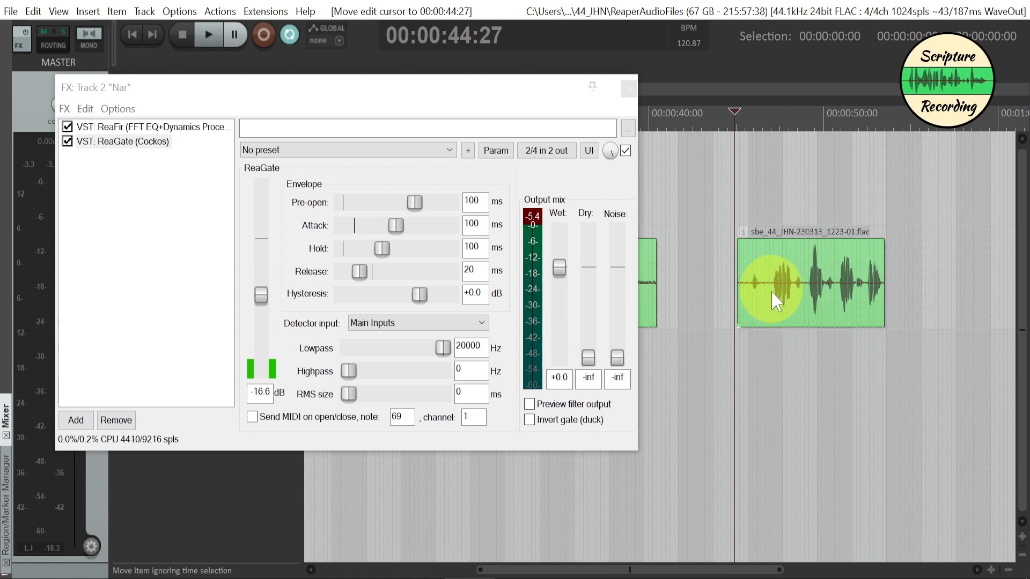
left_click(729, 288)
key("space")
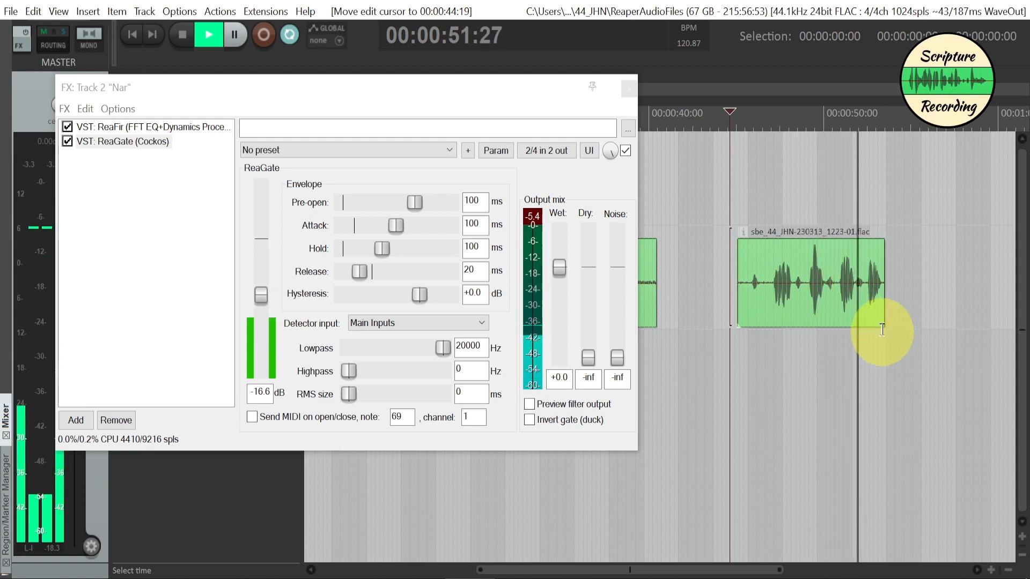
key("space")
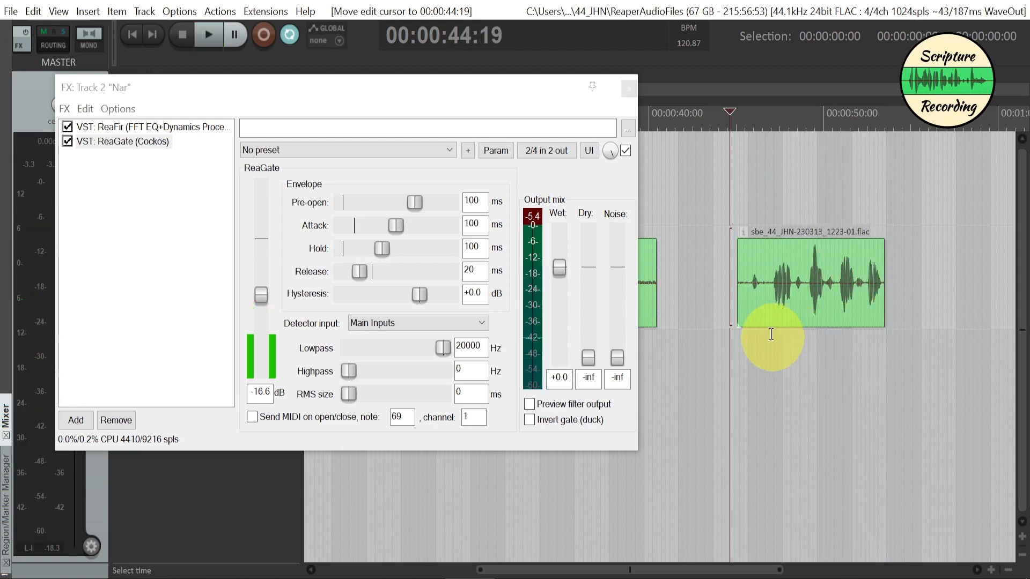